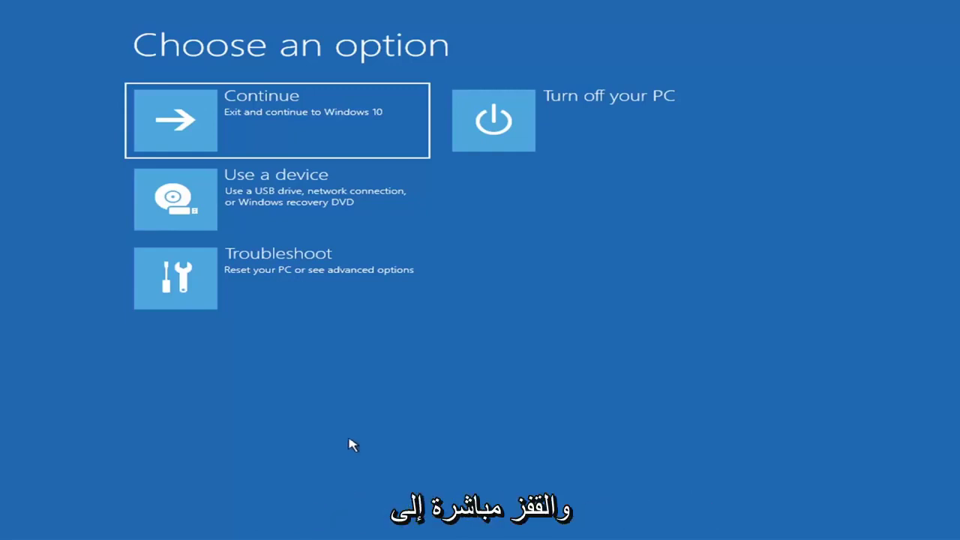
Continue past the startup prompt to the recovery Choose an option screen
key("Return")
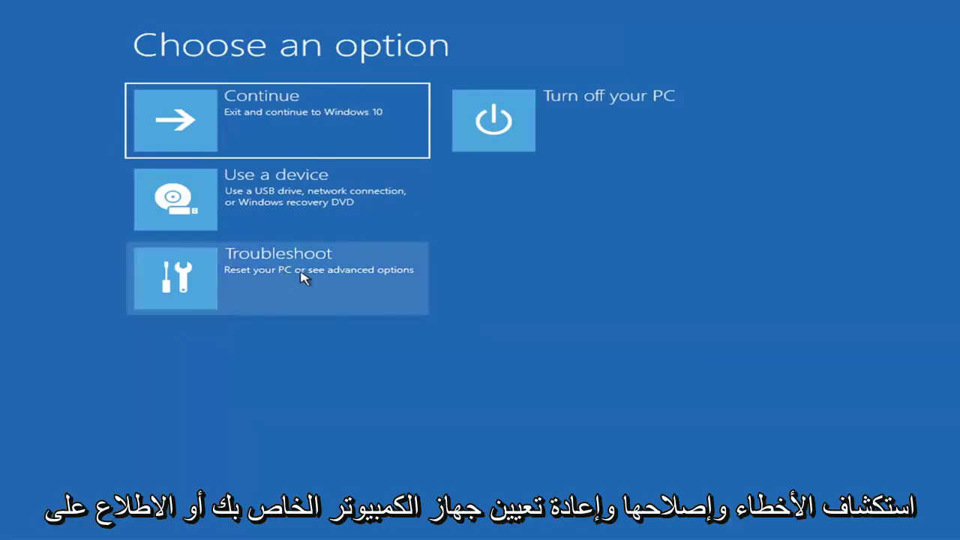
Run Startup Repair from Troubleshoot > Advanced options
left_click(367, 280)
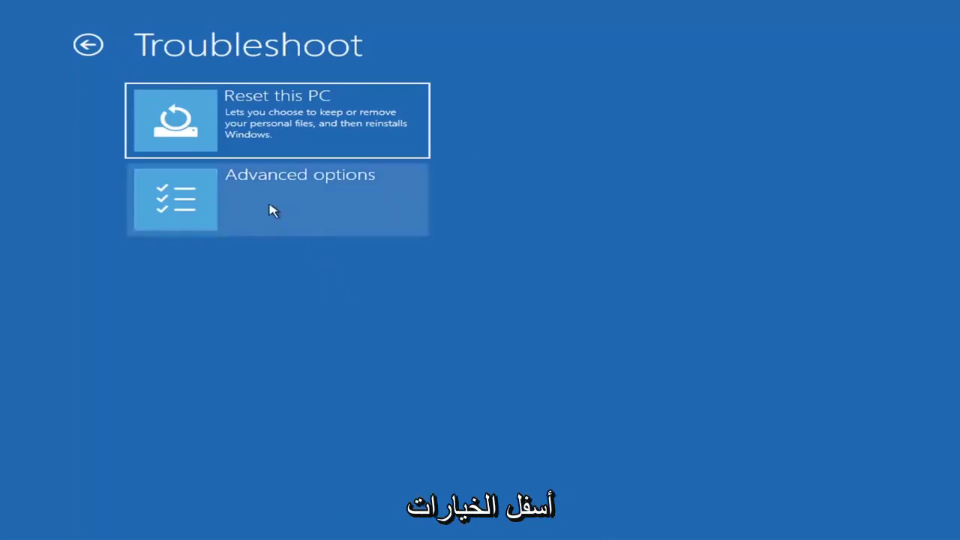
left_click(300, 205)
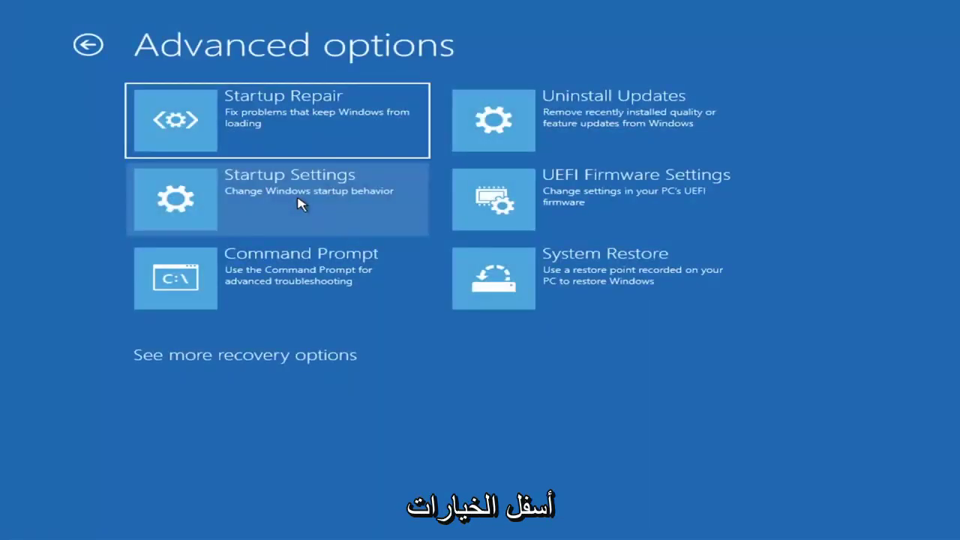
left_click(260, 130)
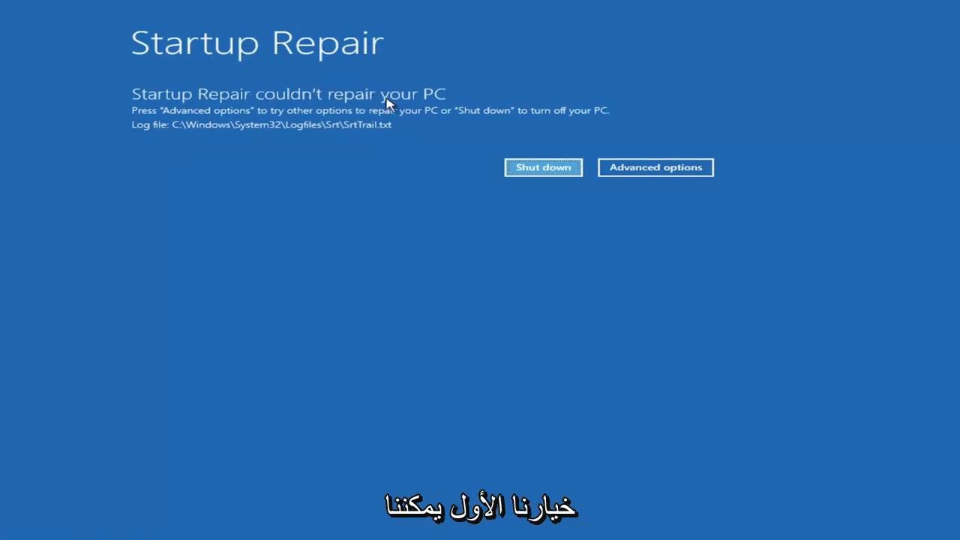
Leave the failed repair and reach Startup Settings through Troubleshoot > Advanced options
left_click(669, 168)
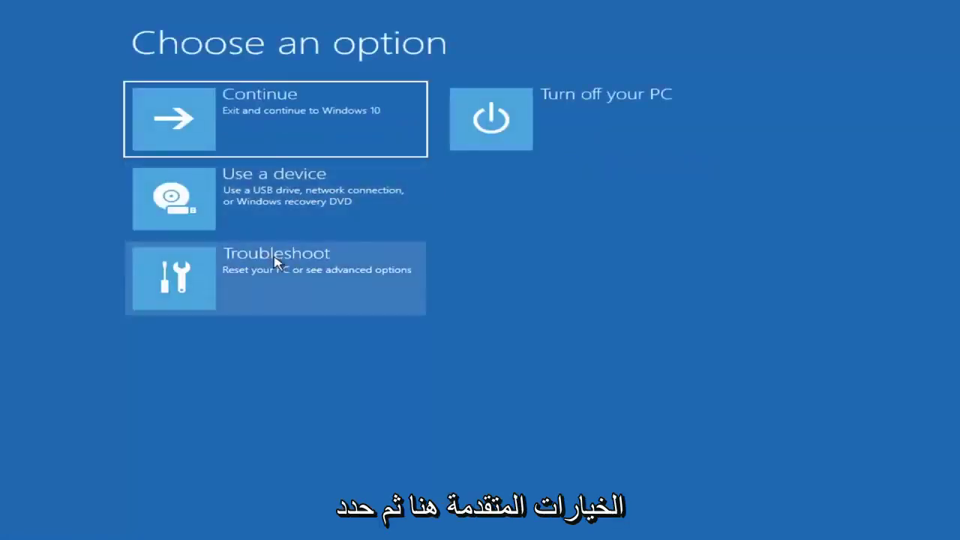
left_click(241, 286)
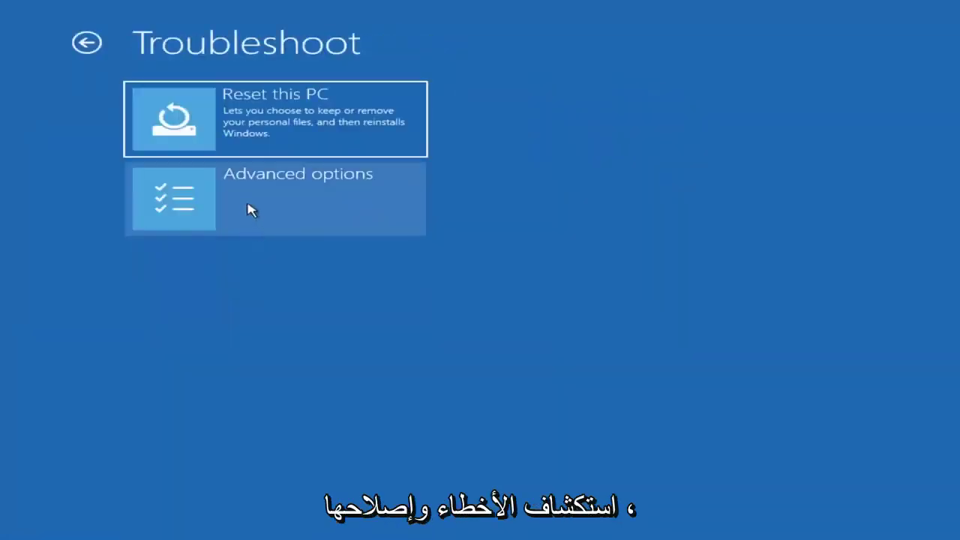
left_click(251, 211)
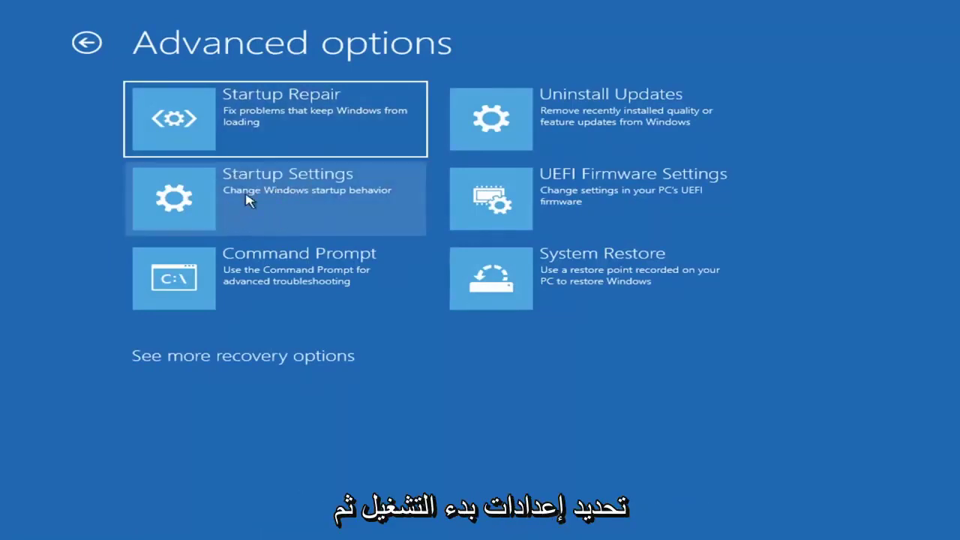
left_click(248, 200)
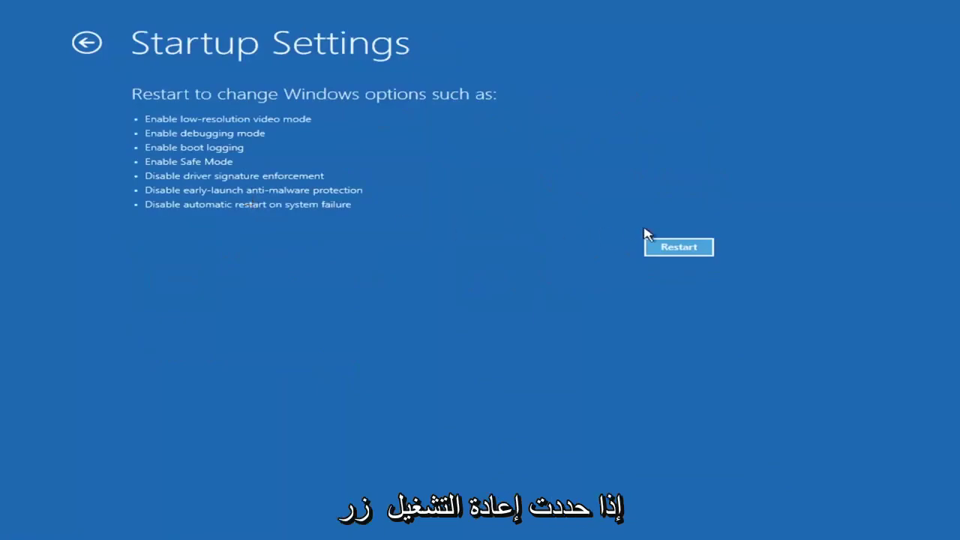
left_click(674, 255)
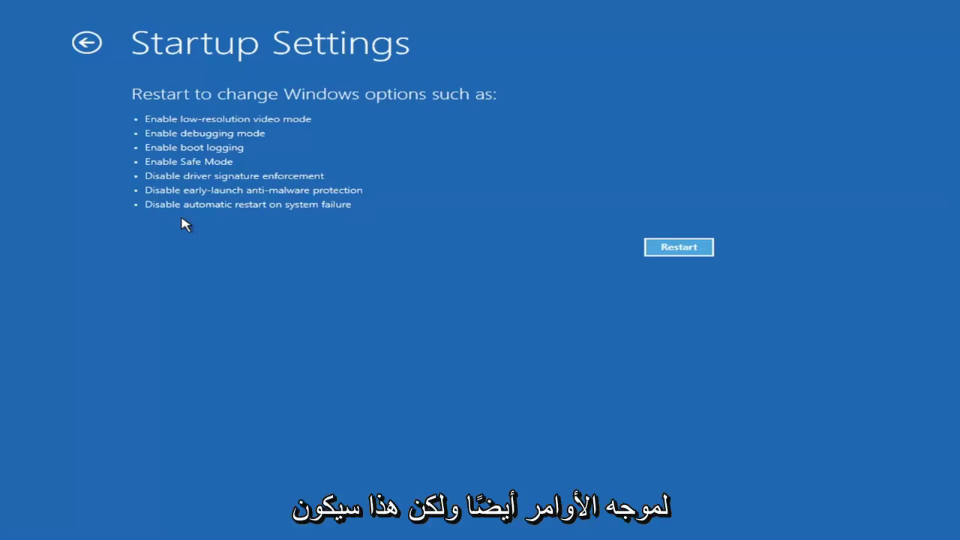
Look over the Uninstall Updates choices, then go back to Advanced options
left_click(78, 44)
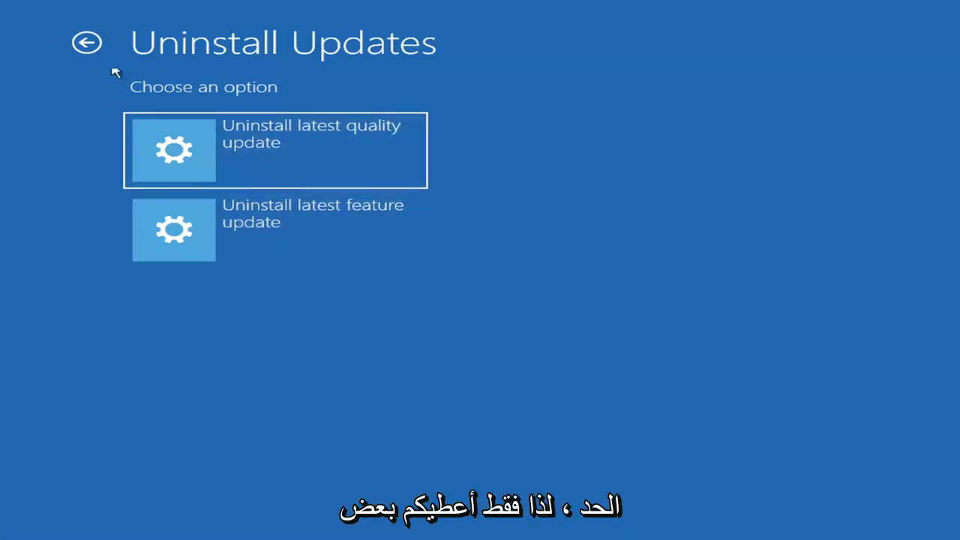
left_click(85, 44)
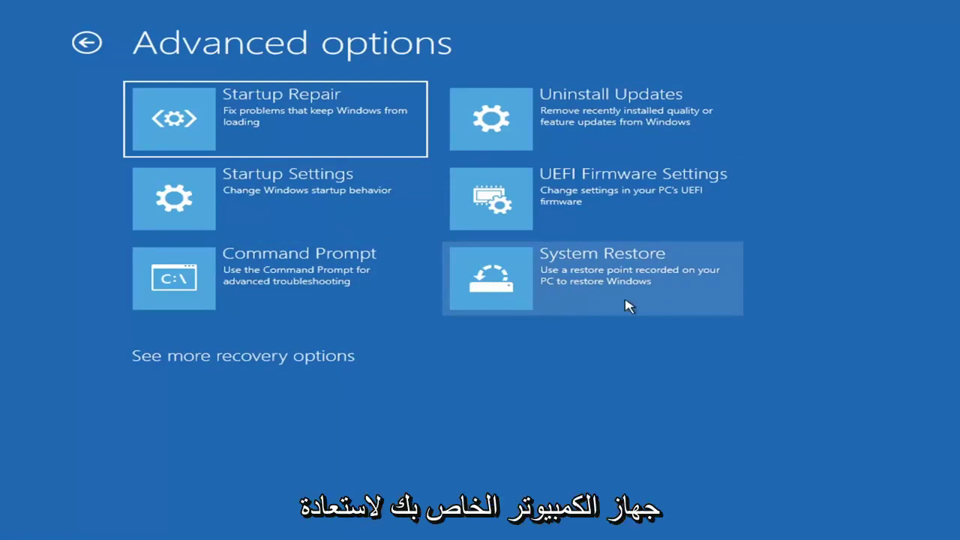
Launch System Restore, pick the 'Before Updates' restore point and confirm the uninterruptible restore
left_click(623, 291)
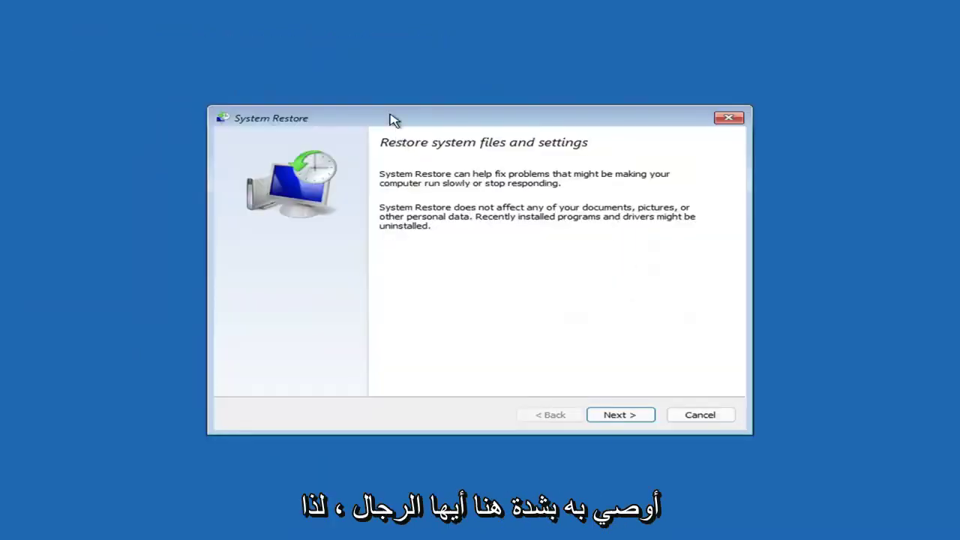
left_click(612, 414)
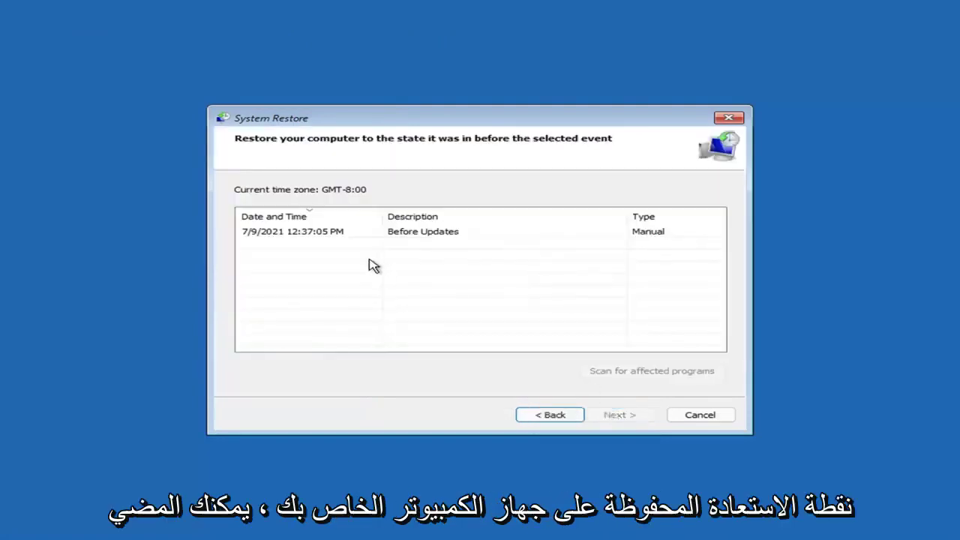
left_click(296, 236)
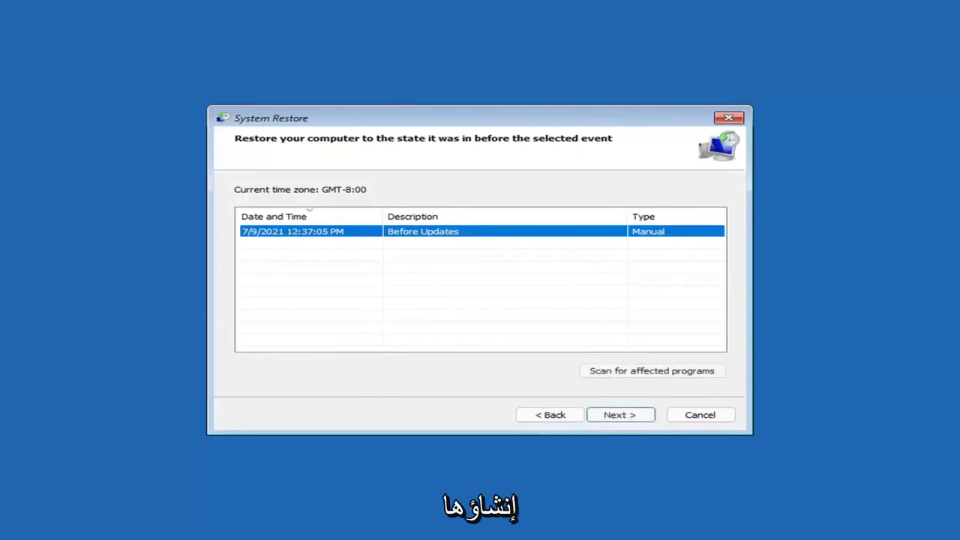
left_click(630, 417)
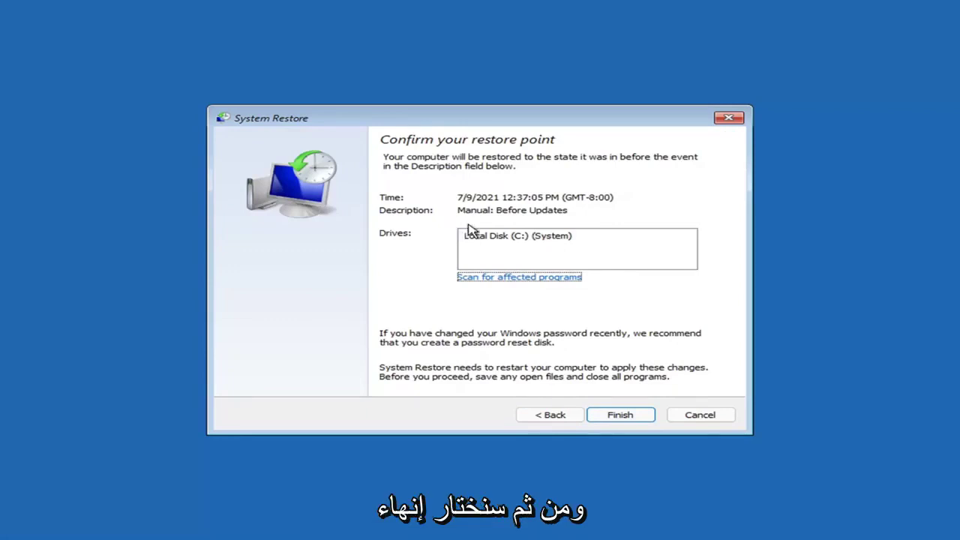
left_click(621, 418)
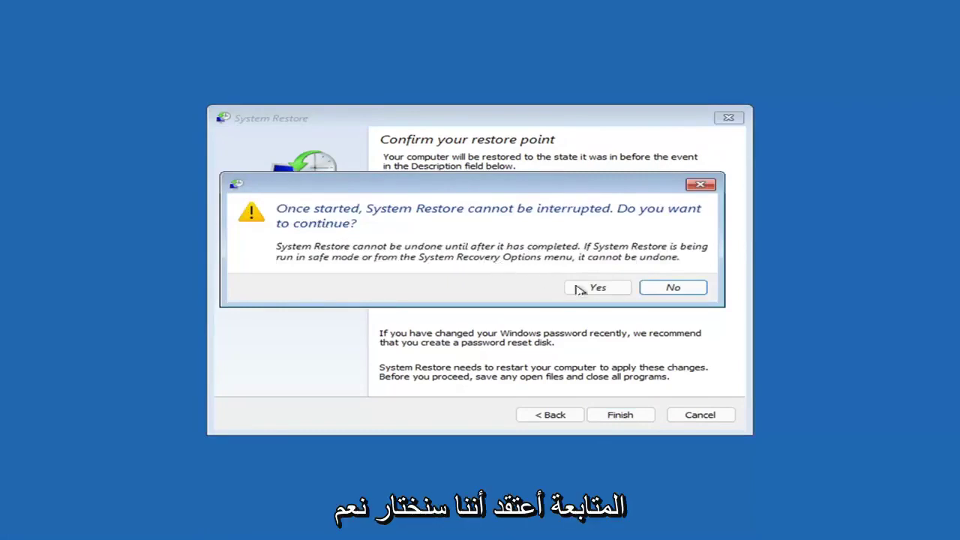
left_click(598, 288)
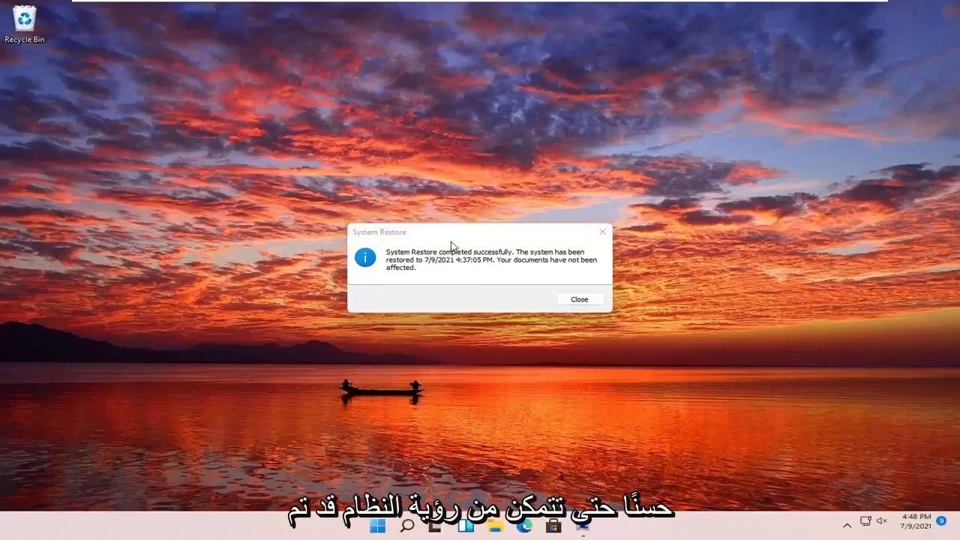
Close the 'System Restore completed successfully' message
left_click(603, 232)
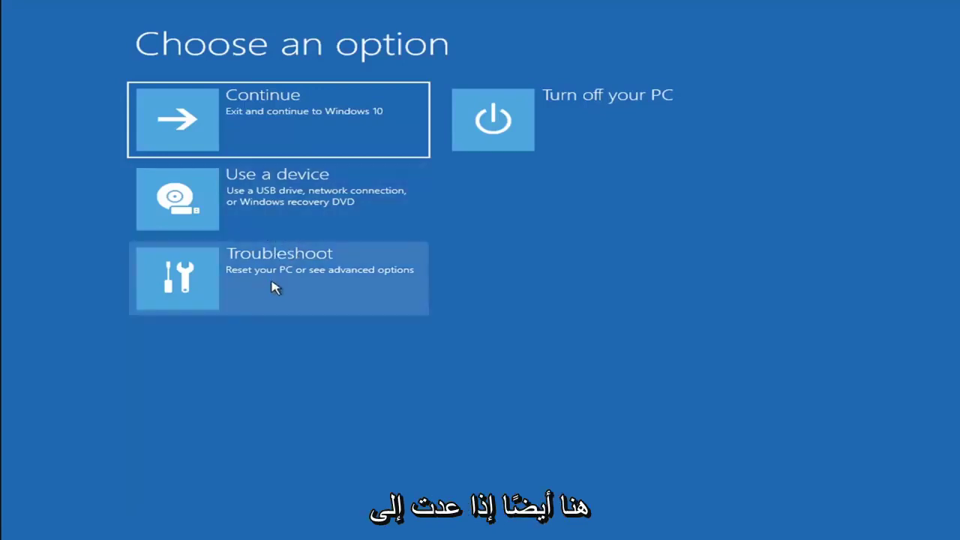
Show the Reset this PC options, Keep my files or Remove everything, under Troubleshoot
left_click(281, 285)
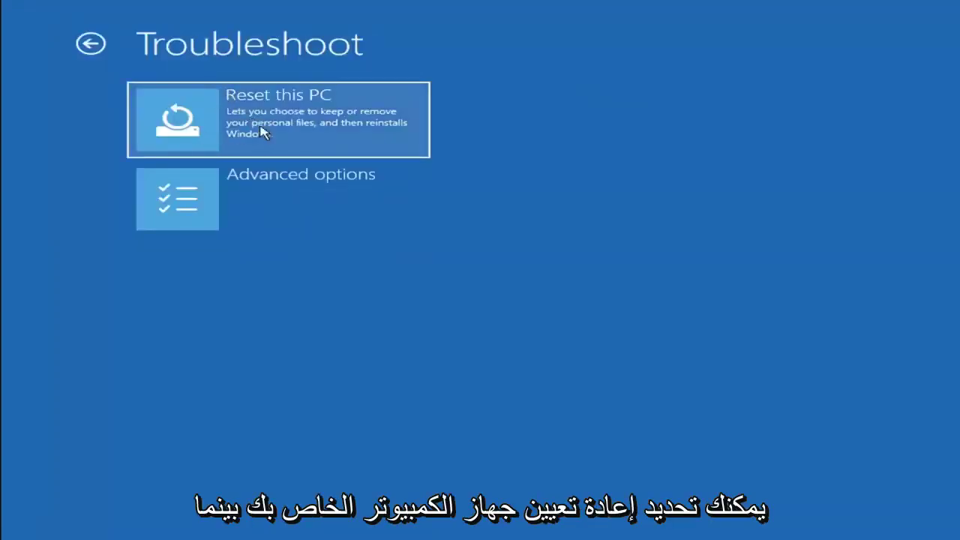
left_click(317, 137)
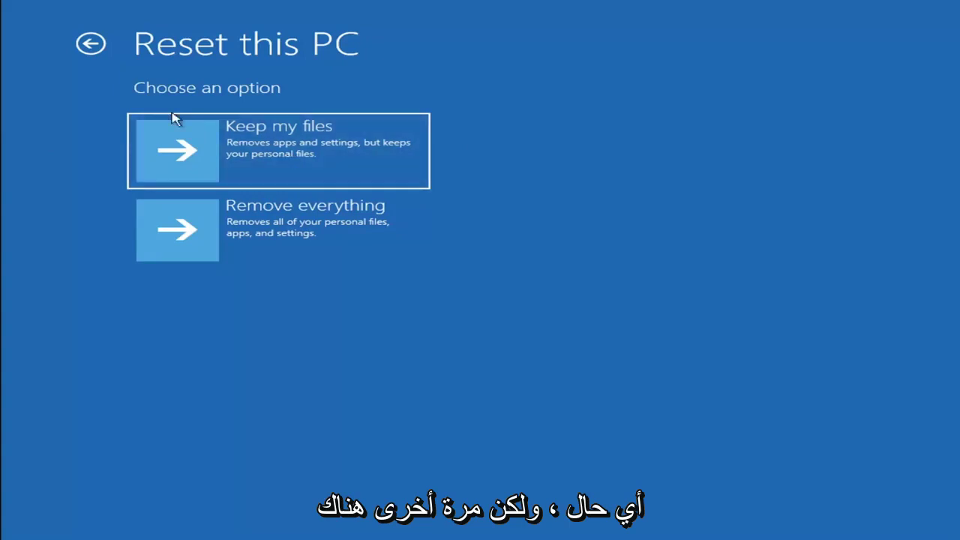
Back out of Reset this PC and launch Command Prompt from Troubleshoot > Advanced options
left_click(98, 46)
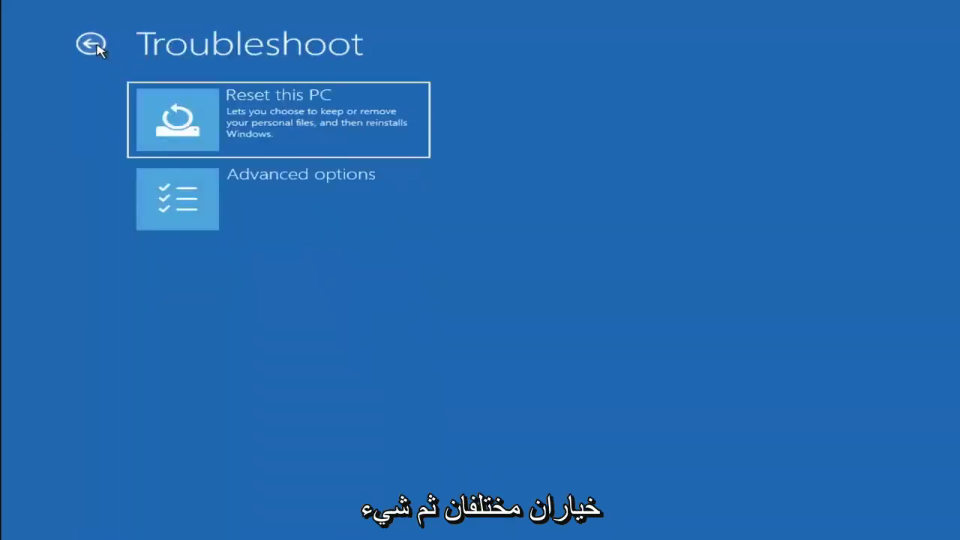
left_click(93, 45)
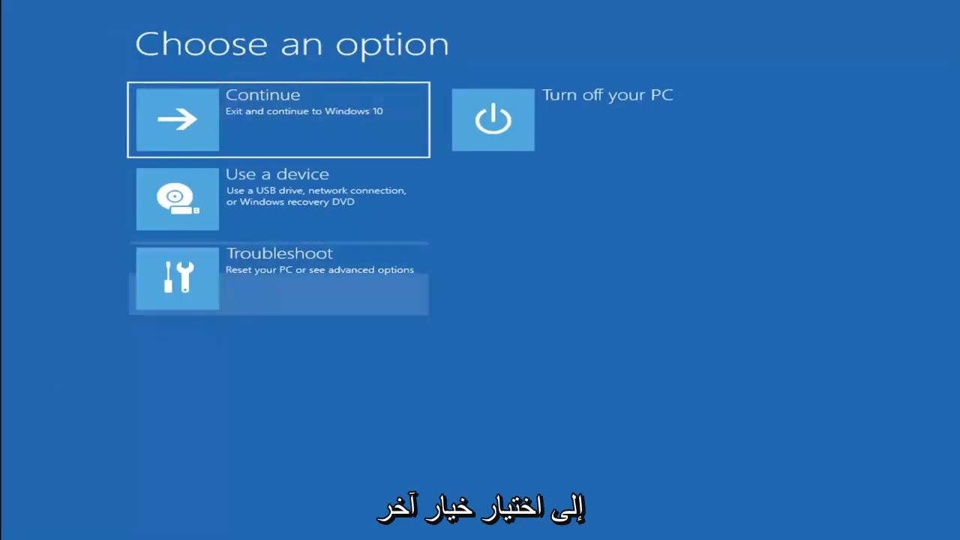
left_click(292, 284)
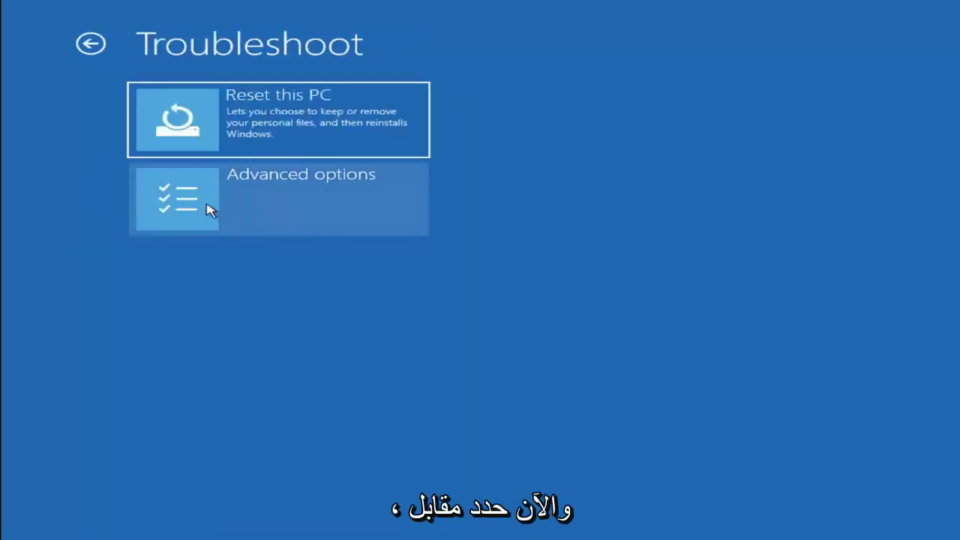
left_click(285, 208)
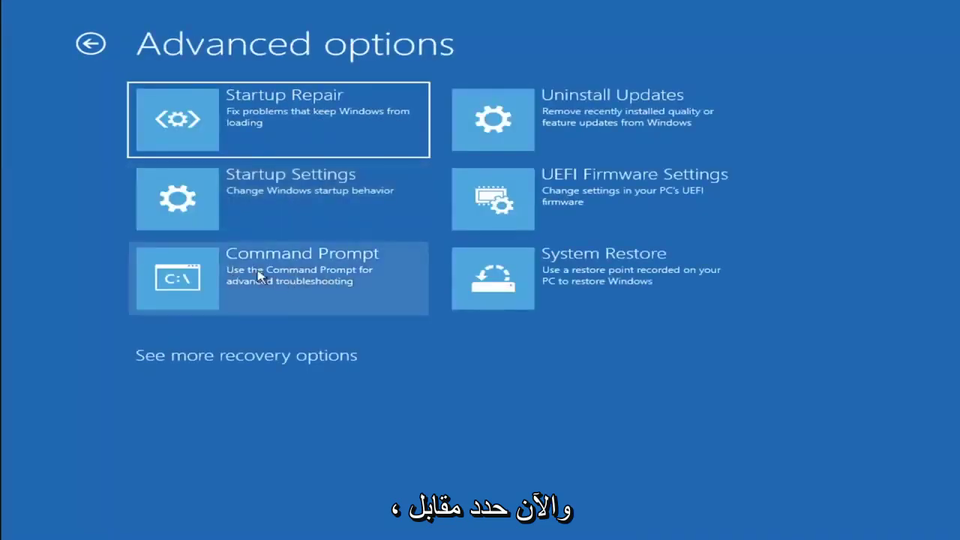
left_click(262, 295)
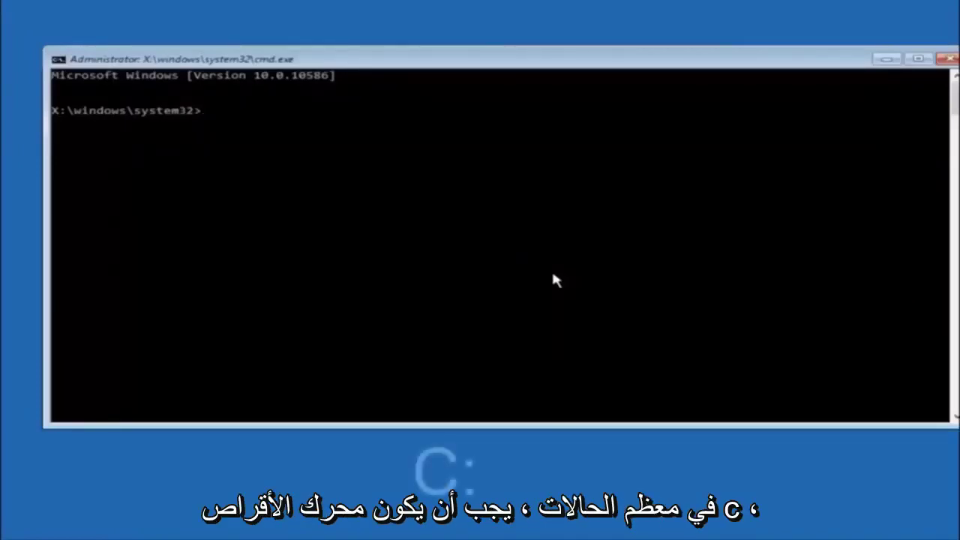
Run 'c:' then 'dir' to list PerfLogs, Program Files, Users, Windows and Windows.old
type("c")
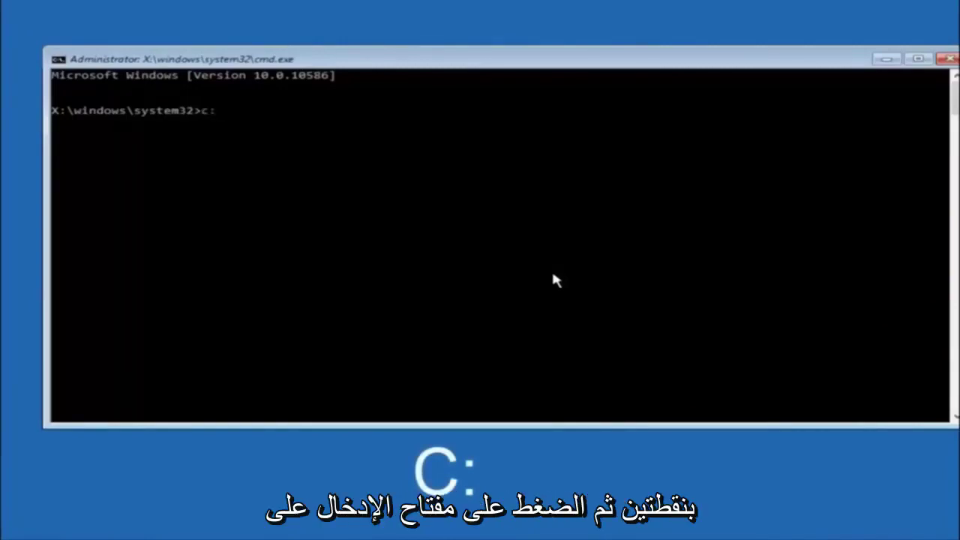
type(":")
key("Return")
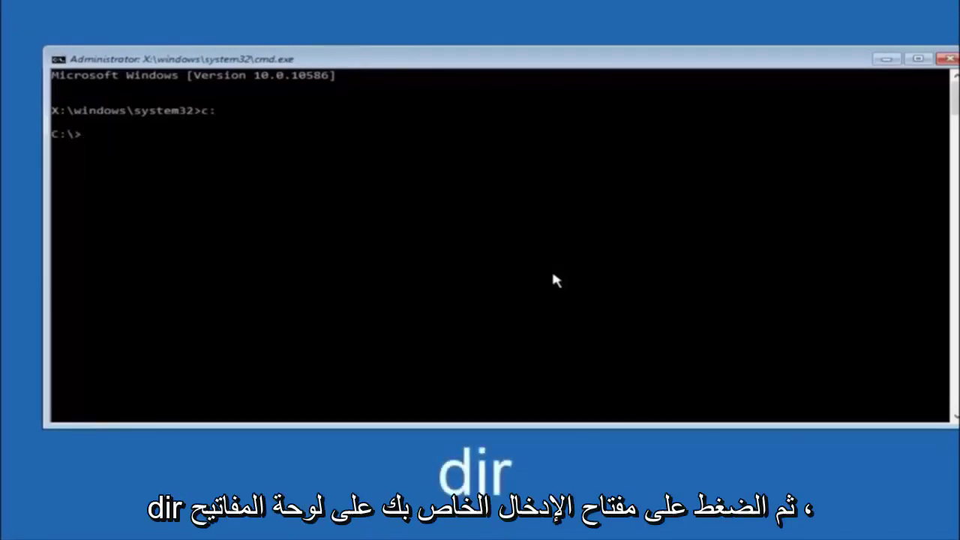
type("dir")
key("Return")
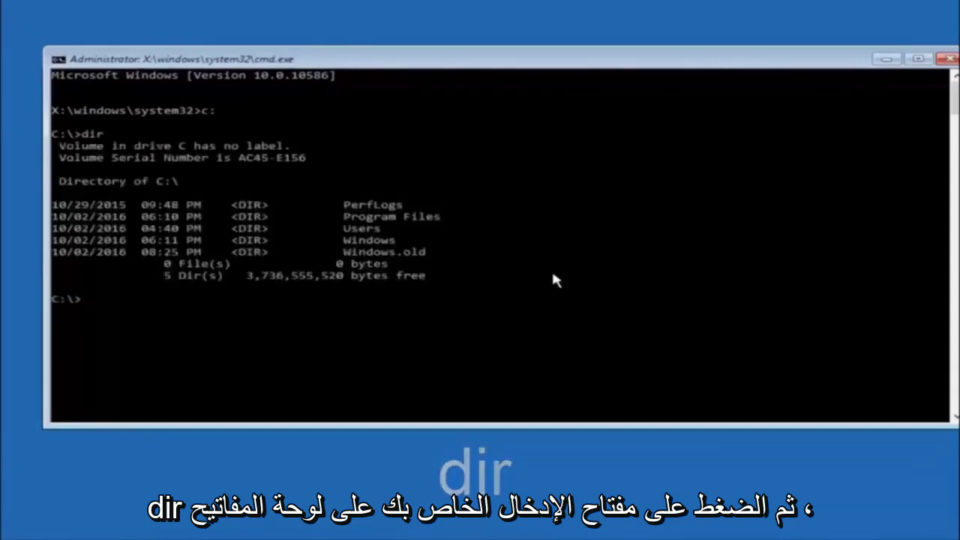
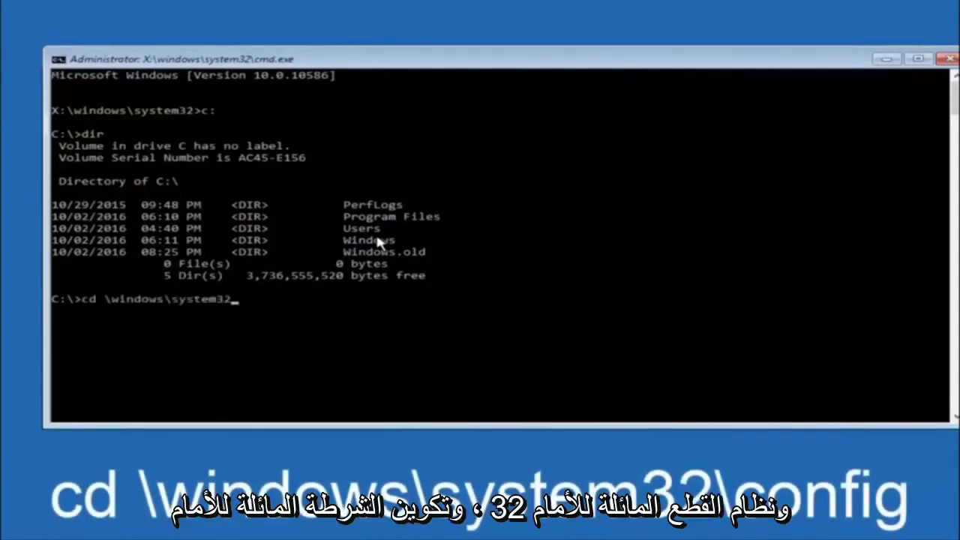
Change directory to \windows\system32\config from the C:\> prompt with cd
type("\\config")
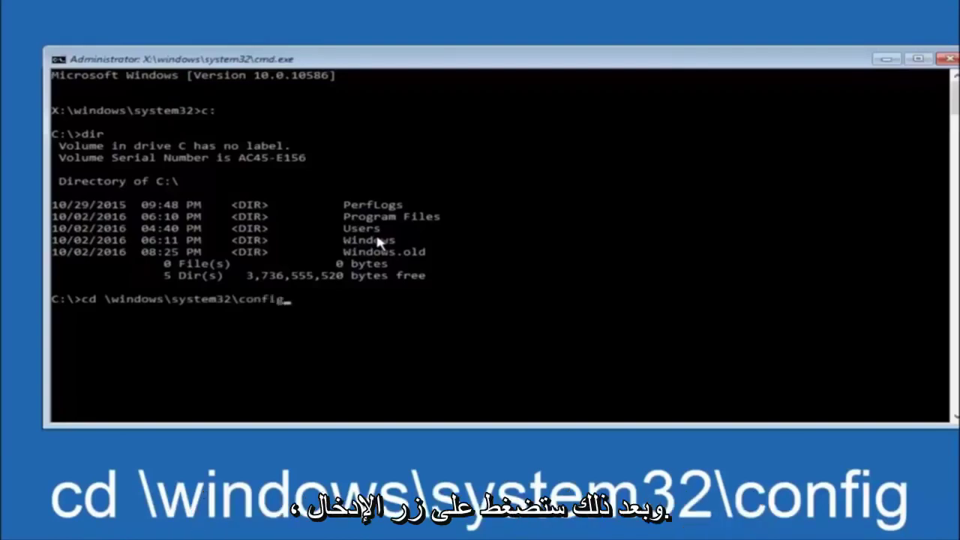
key("Return")
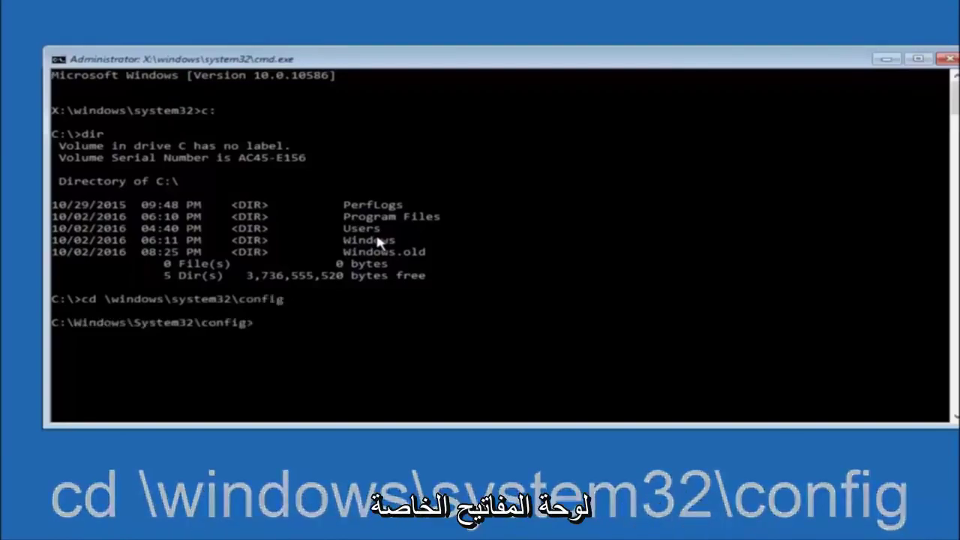
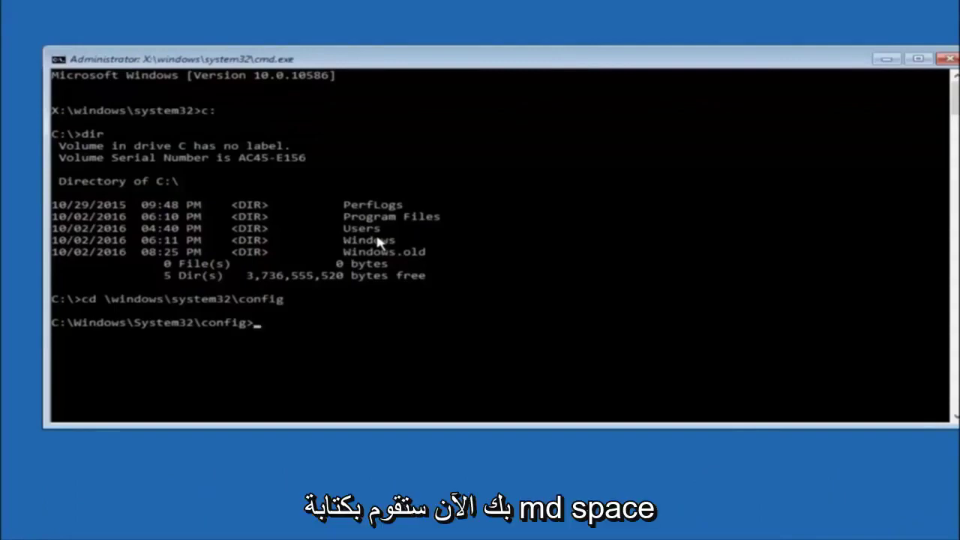
Run 'md backup' in C:\Windows\System32\config to create the backup folder
type("md ")
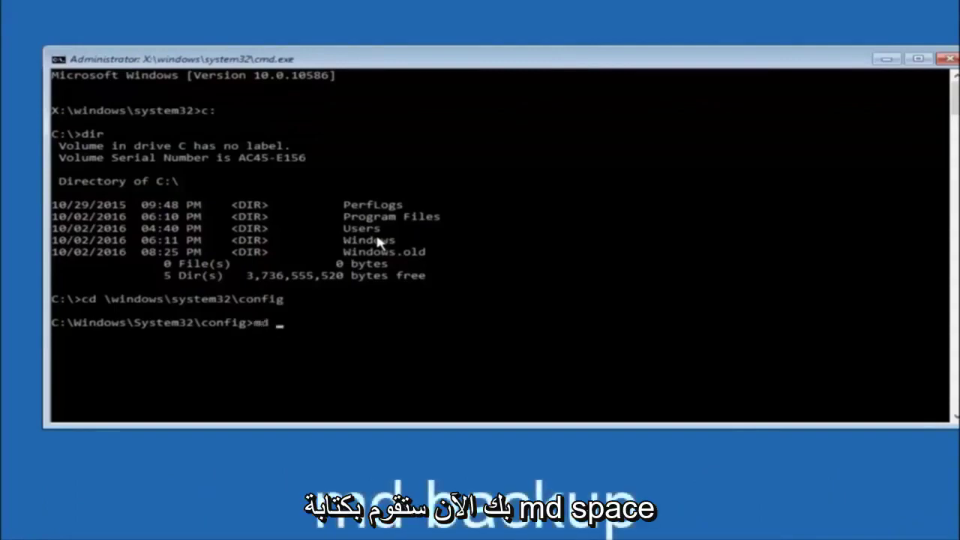
type("backup")
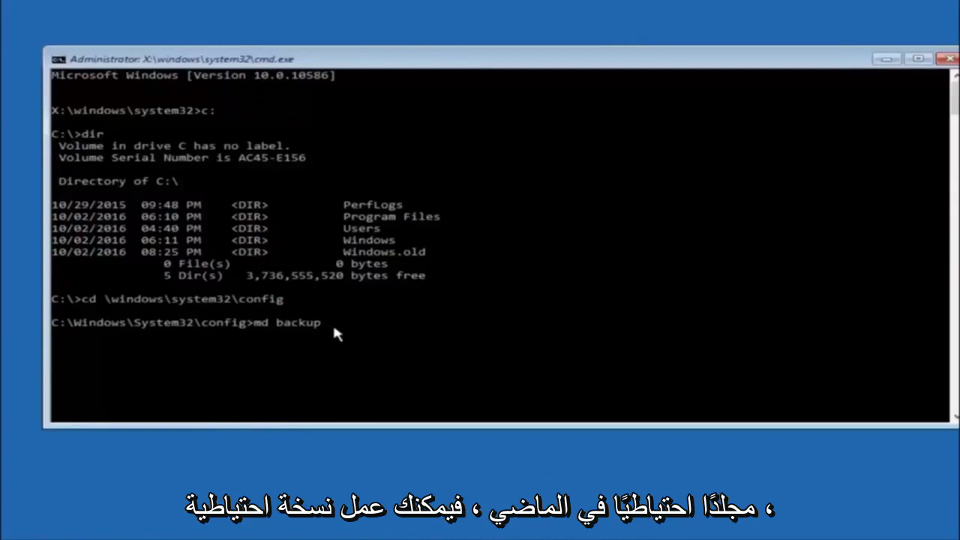
type("1")
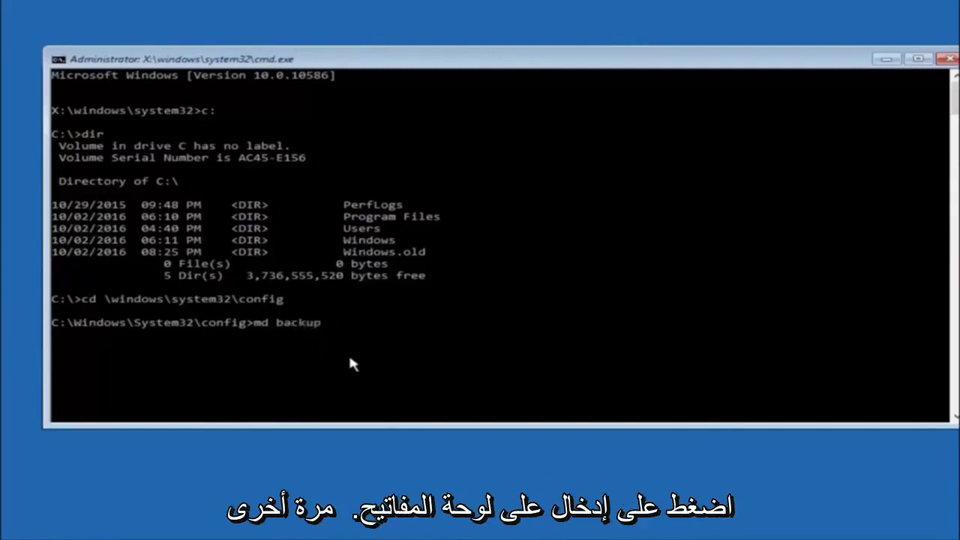
key("Return")
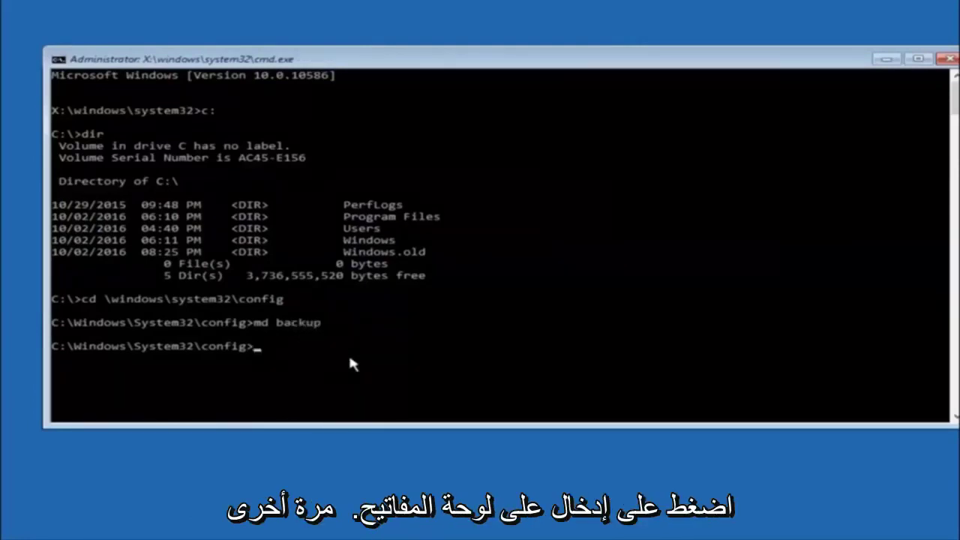
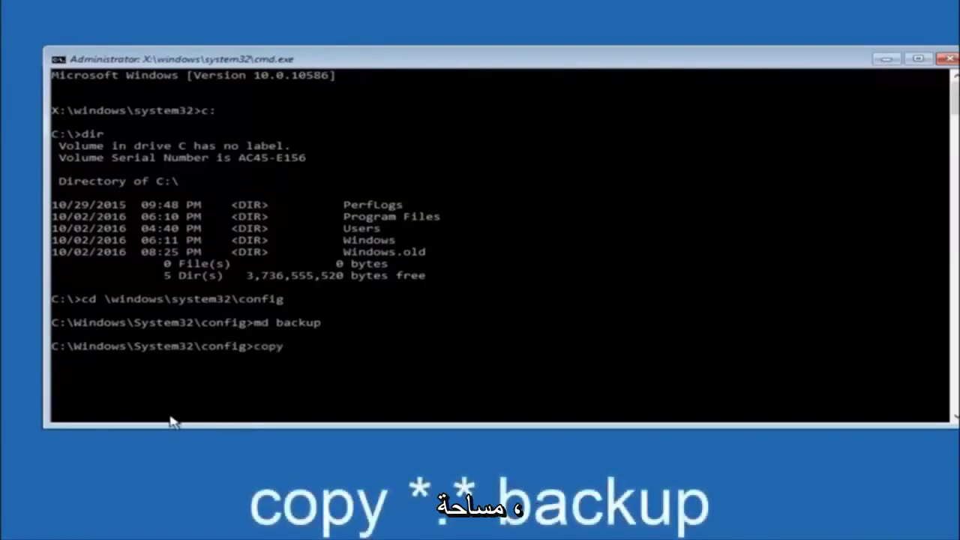
Run copy *.* backup in C:\Windows\System32\config to copy all config files into backup
type("*")
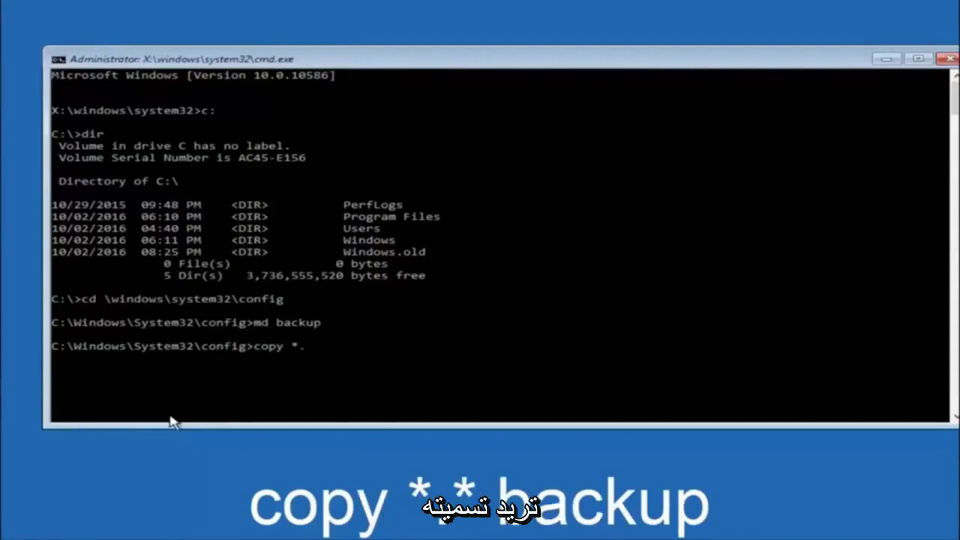
type("*")
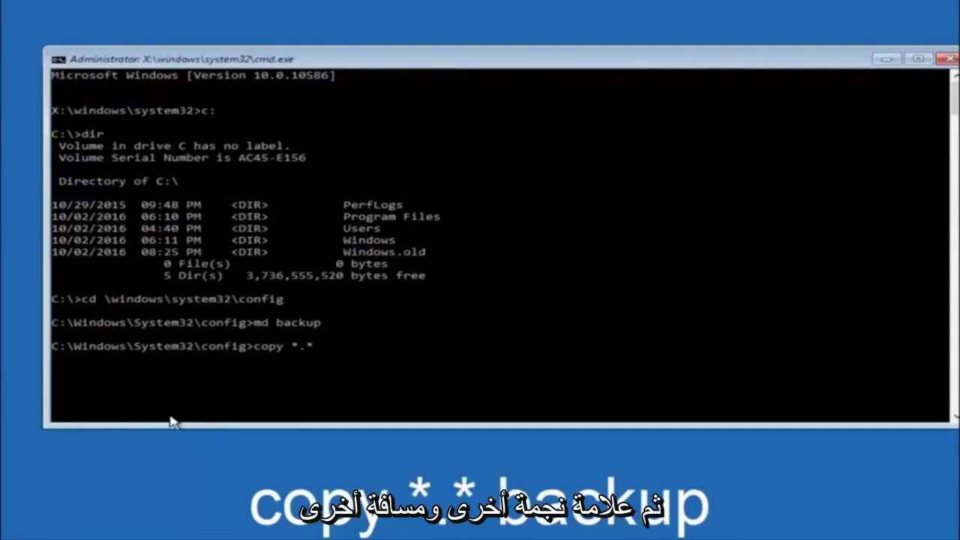
type(" back")
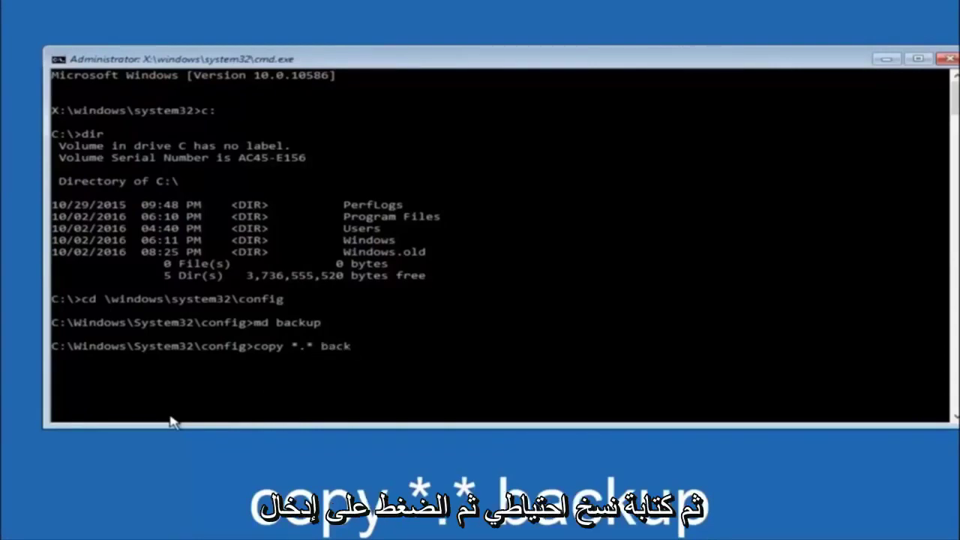
type(" backup")
key("Return")
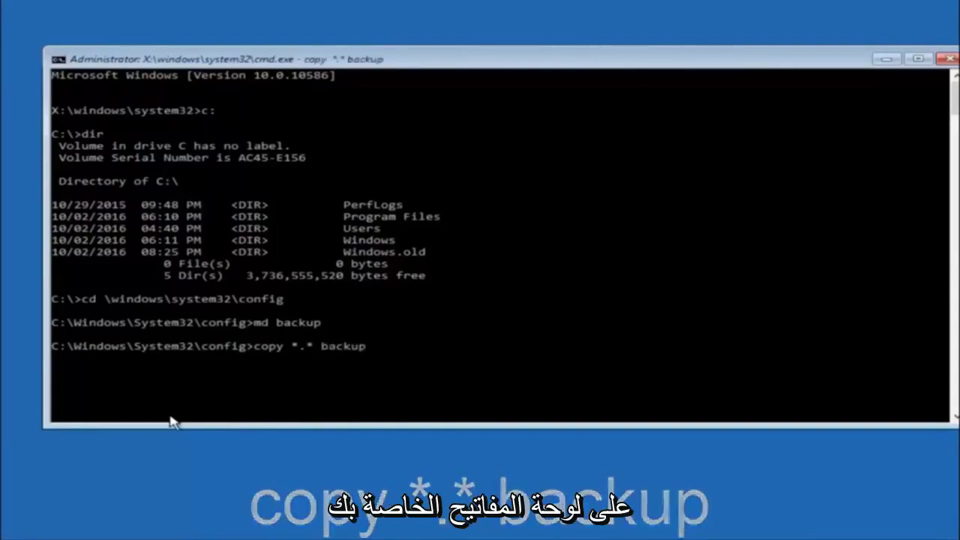
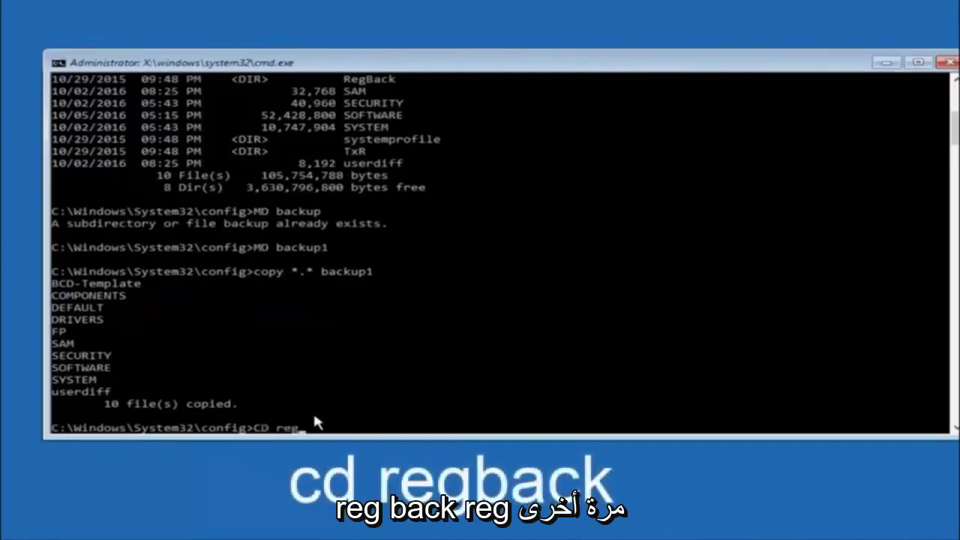
Change from the config folder into its RegBack subfolder with 'cd regback'
type("ack")
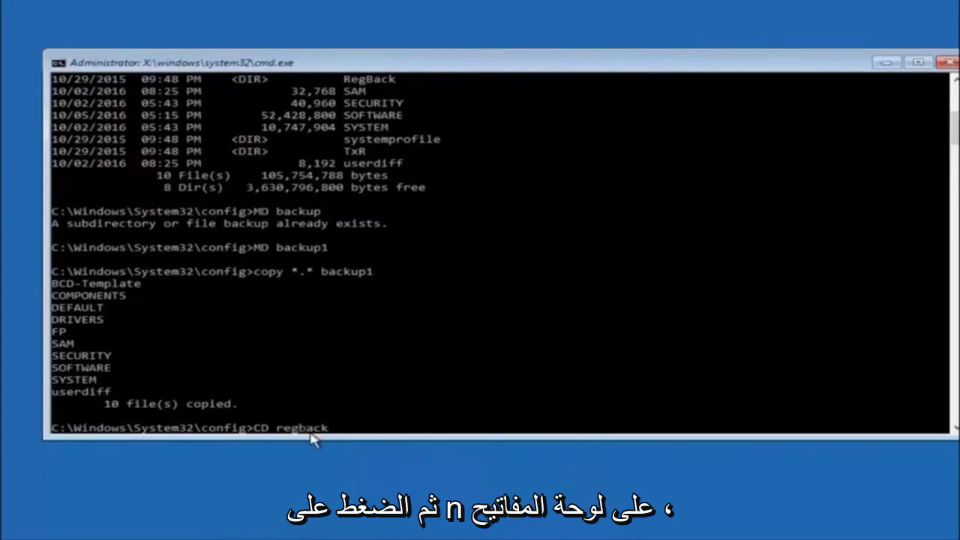
key("Return")
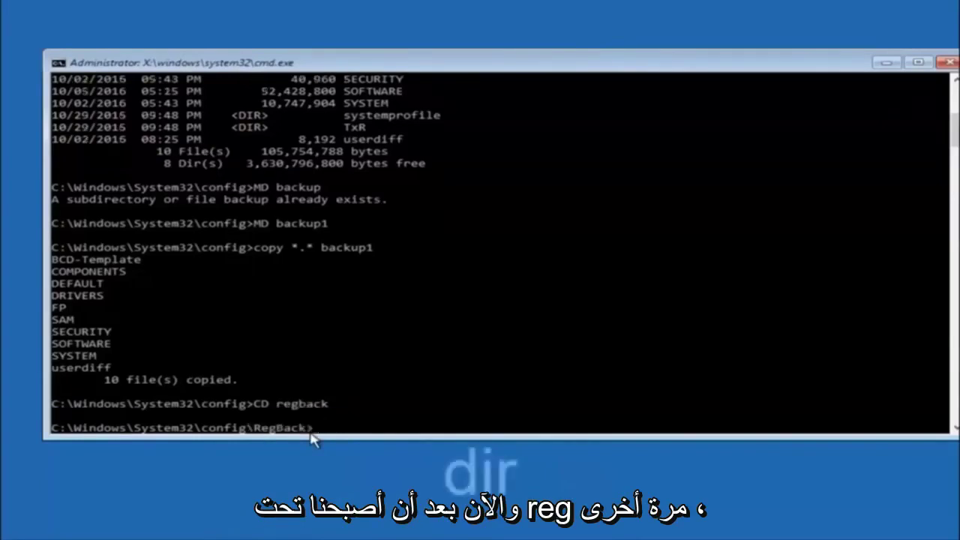
List RegBack with dir, showing DEFAULT, SAM, SECURITY, SOFTWARE and SYSTEM at 0 bytes
type("dir")
key("Return")
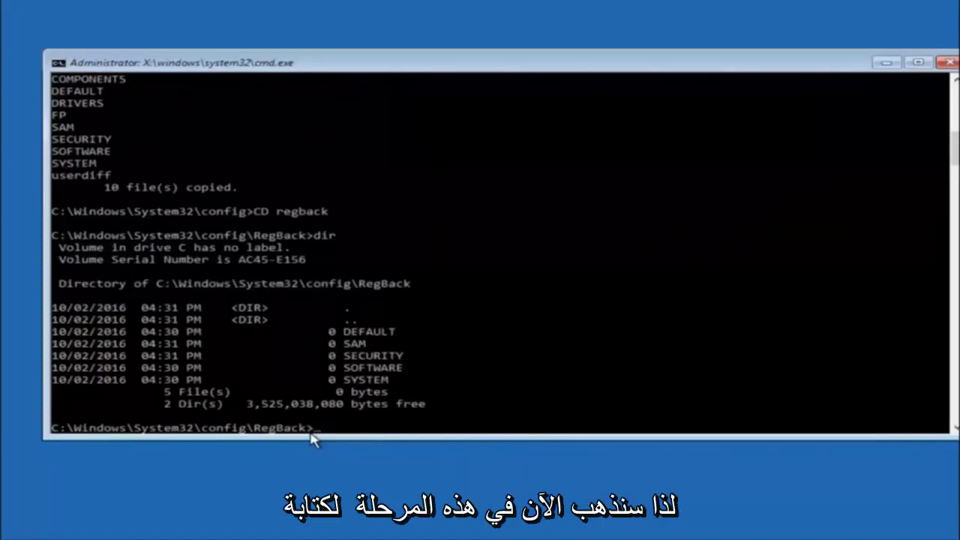
Start a 'copy' command at the RegBack prompt without running it
type("copy")
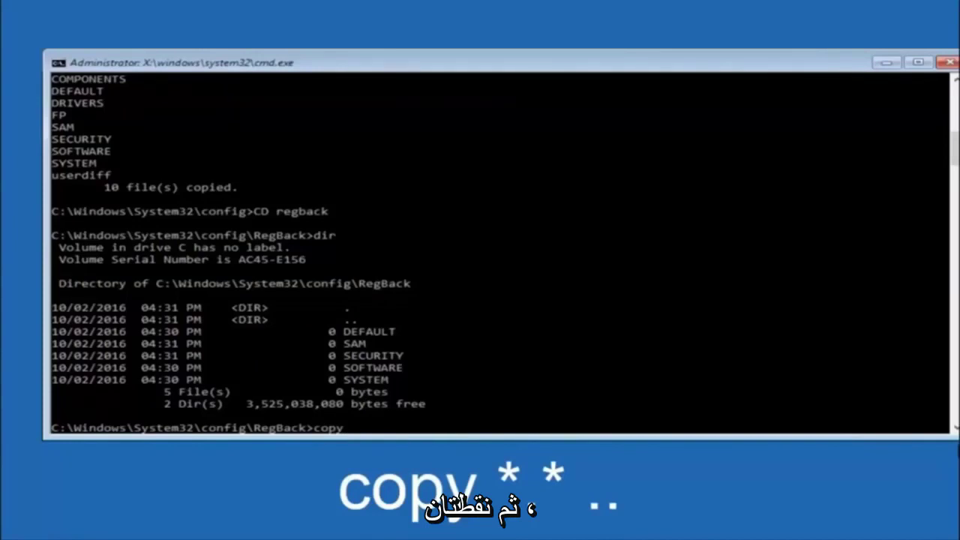
left_click(357, 430)
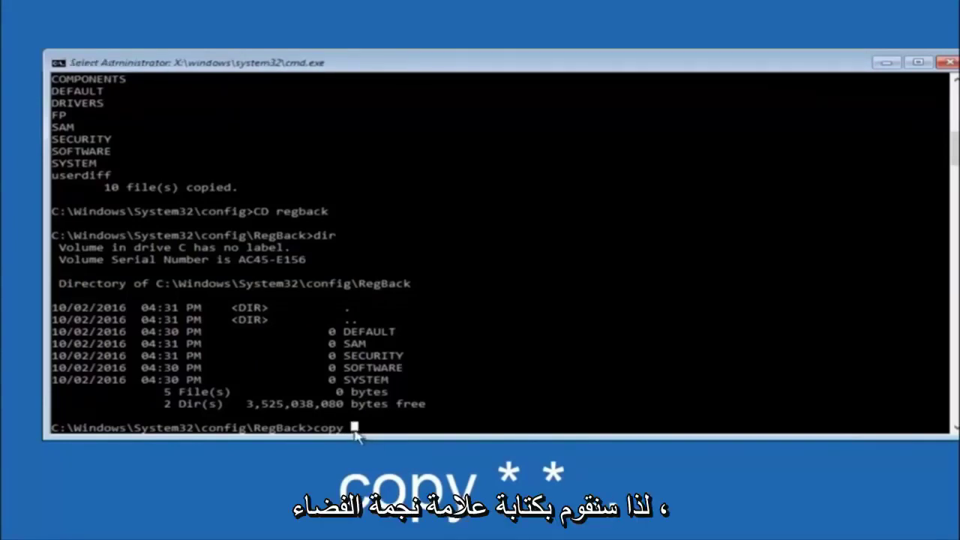
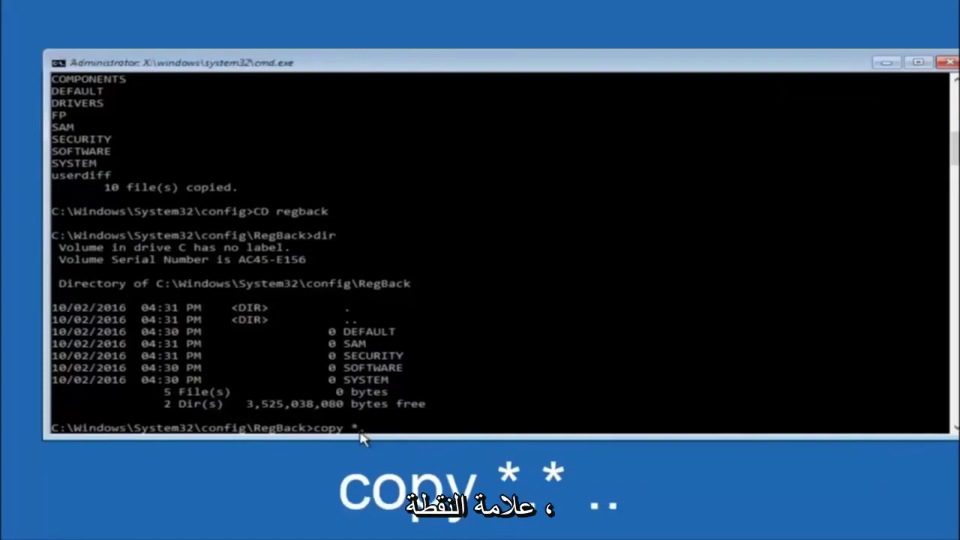
Enter the command 'copy *.* ..' at the RegBack prompt to copy all backup hives up to config
type("*")
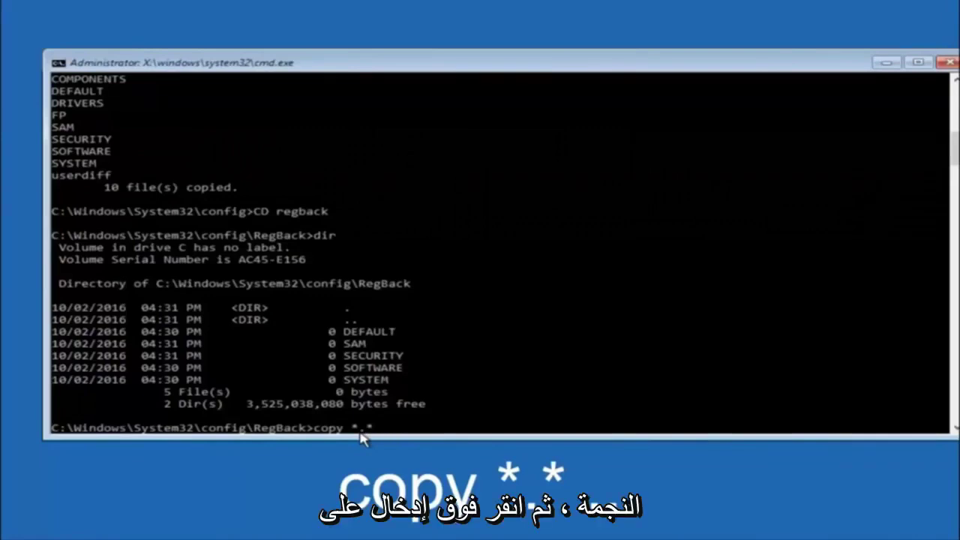
type(" ..")
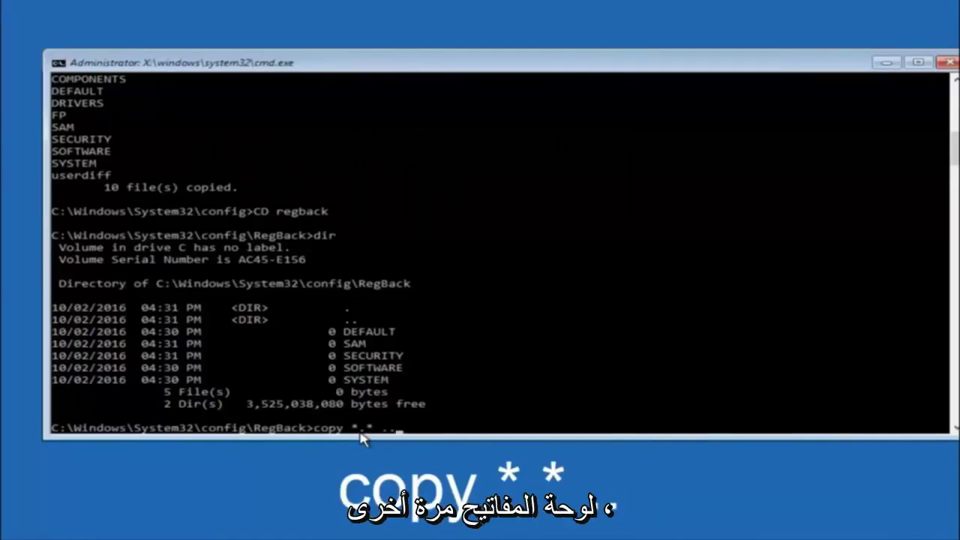
Copy the five RegBack hives into config, answering A to overwrite all, then close Command Prompt
key("Return")
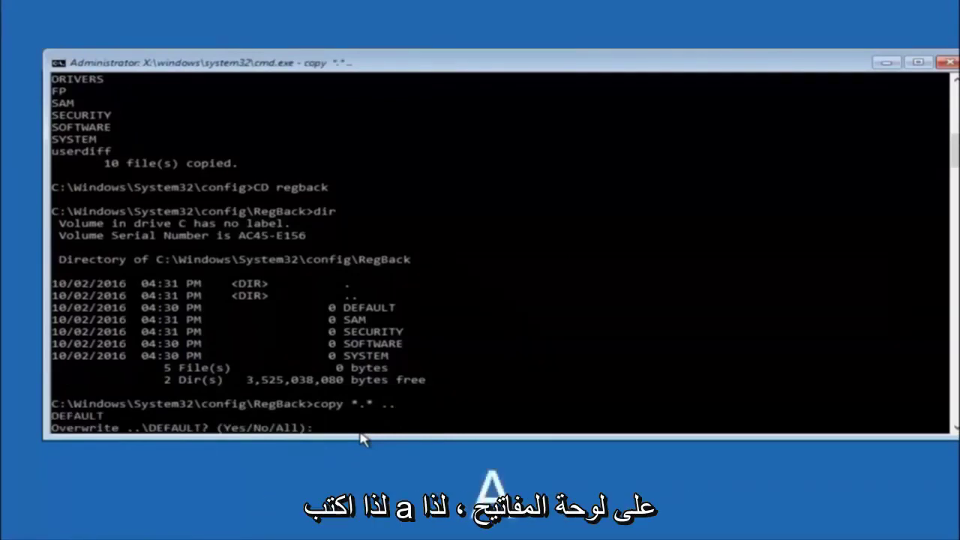
type("AA")
key("Return")
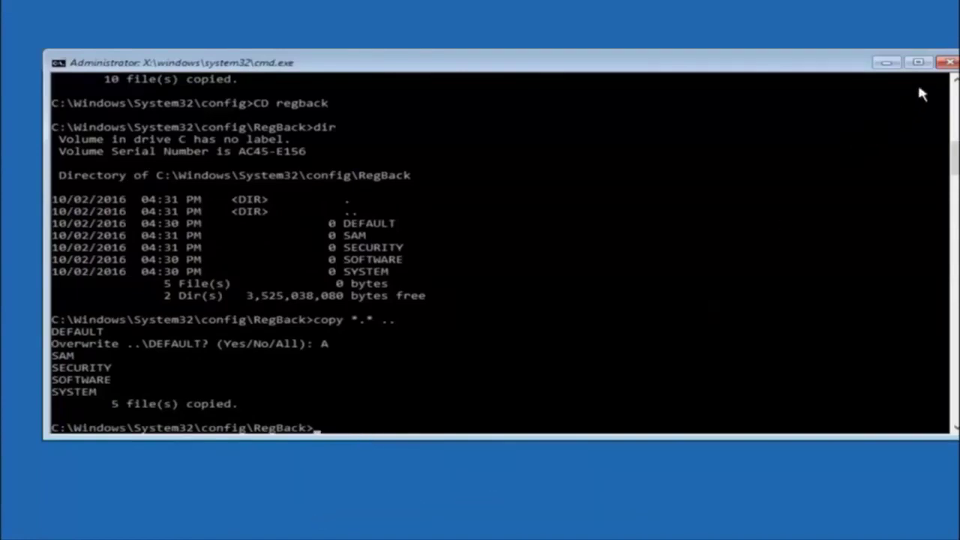
left_click(949, 63)
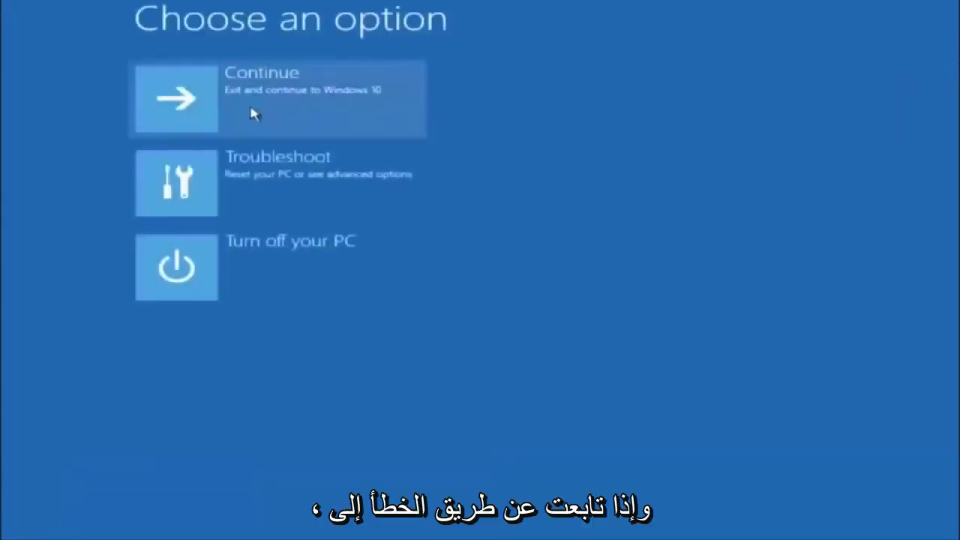